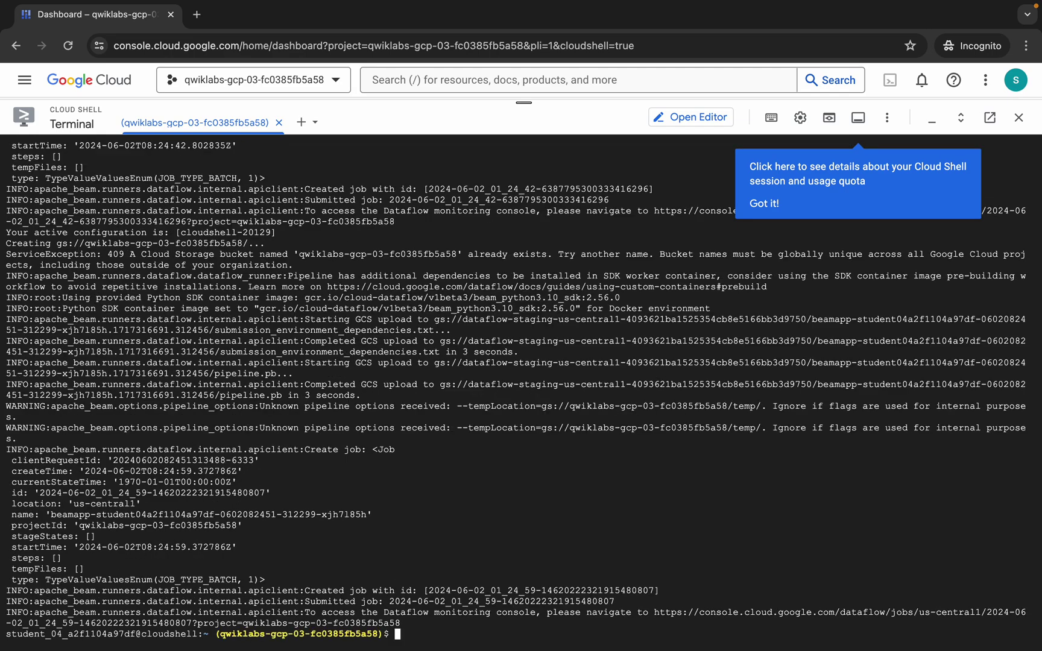
- Switch to the lab instructions page and check the progress of the Create Alerting Policy objective in Task 2
key(ctrl+Left)
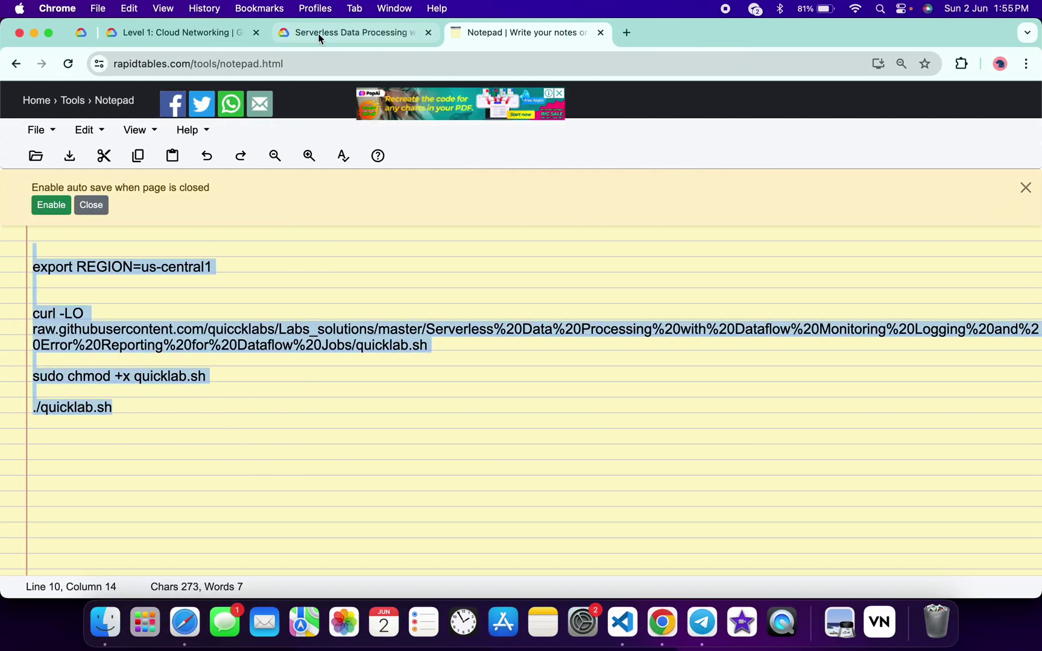
click(316, 36)
scroll(523, 203, up, 15)
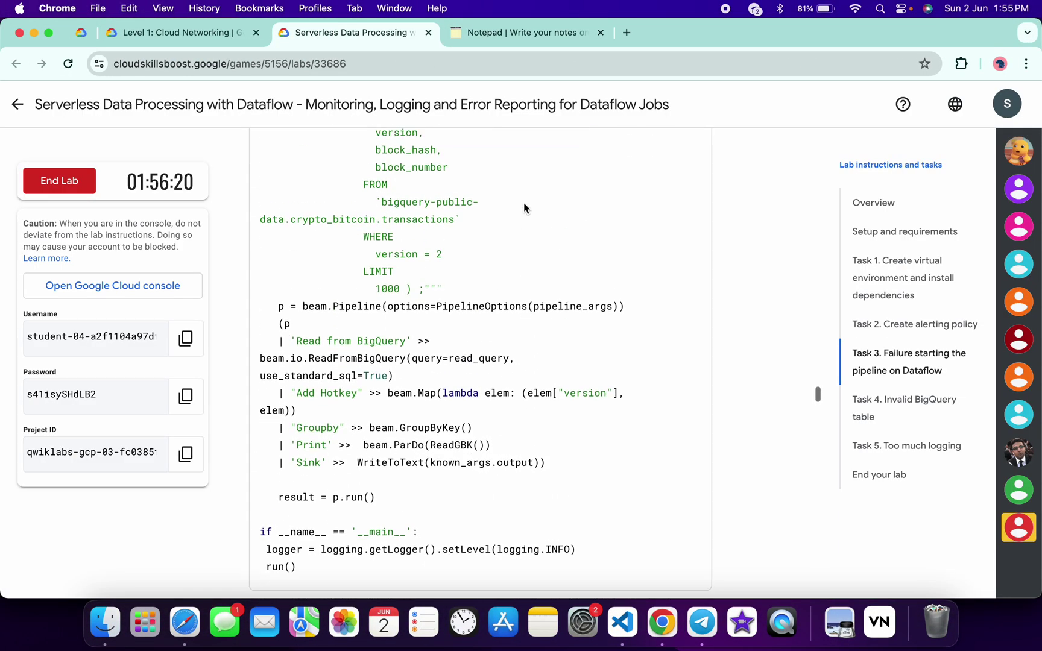
scroll(523, 202, up, 15)
scroll(523, 205, down, 8)
scroll(524, 205, down, 15)
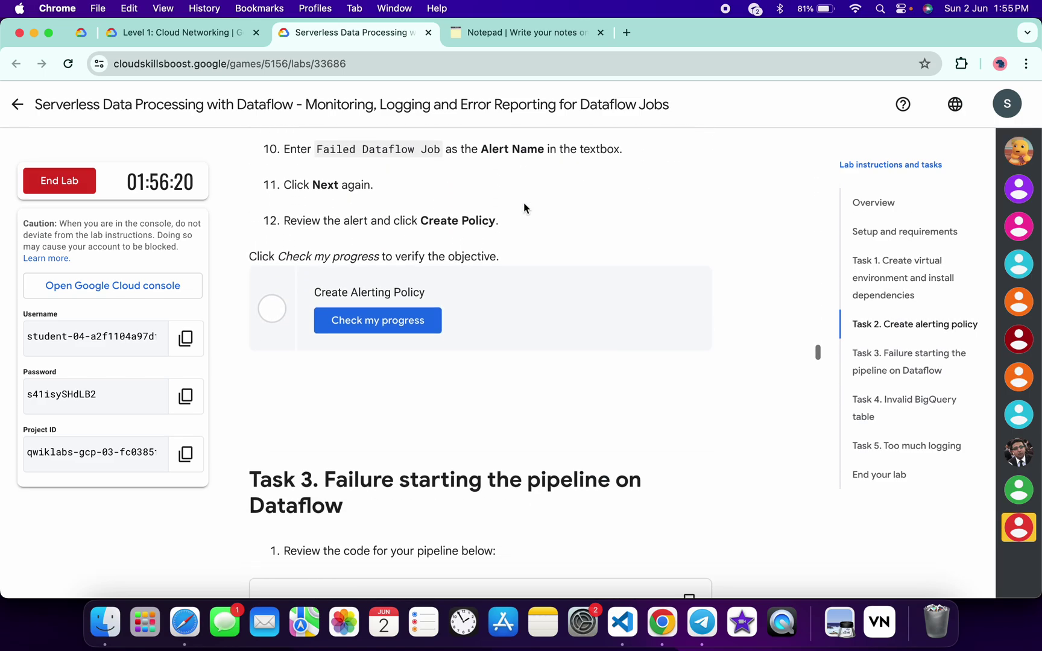
click(402, 319)
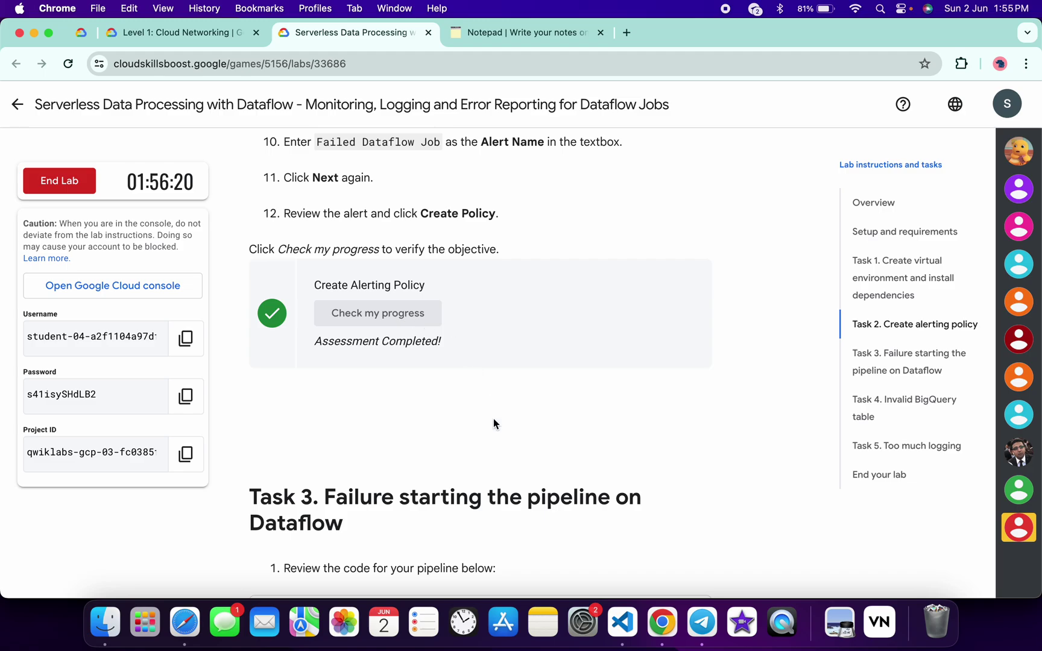
- Check the progress of the "Failure starting the pipeline on Dataflow" objective in Task 3
scroll(491, 422, down, 2)
scroll(493, 440, down, 20)
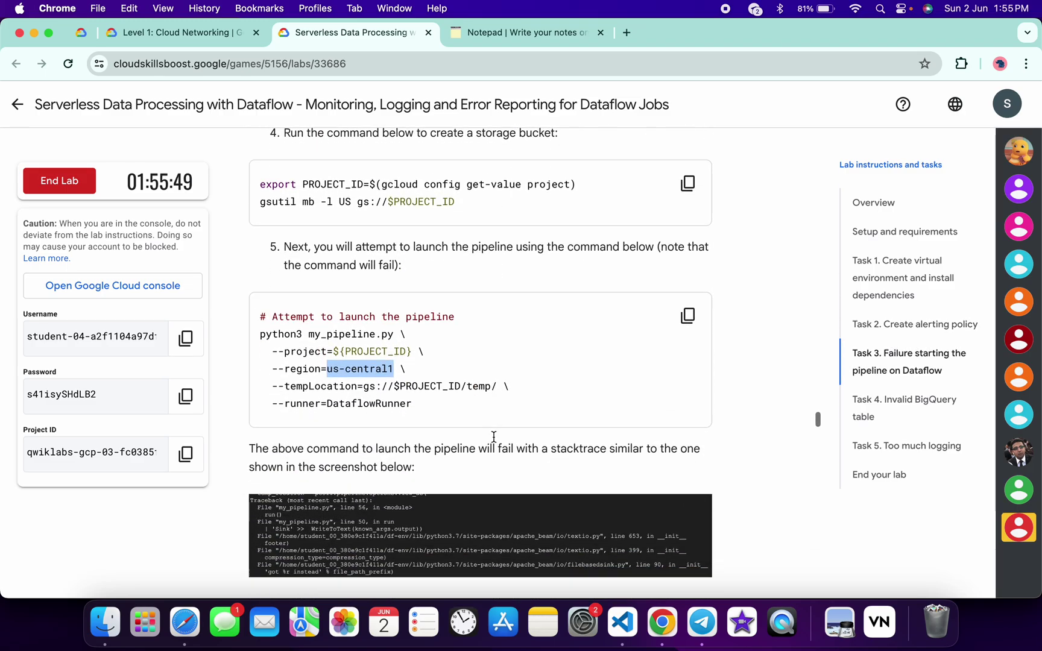
scroll(493, 436, down, 2)
click(402, 383)
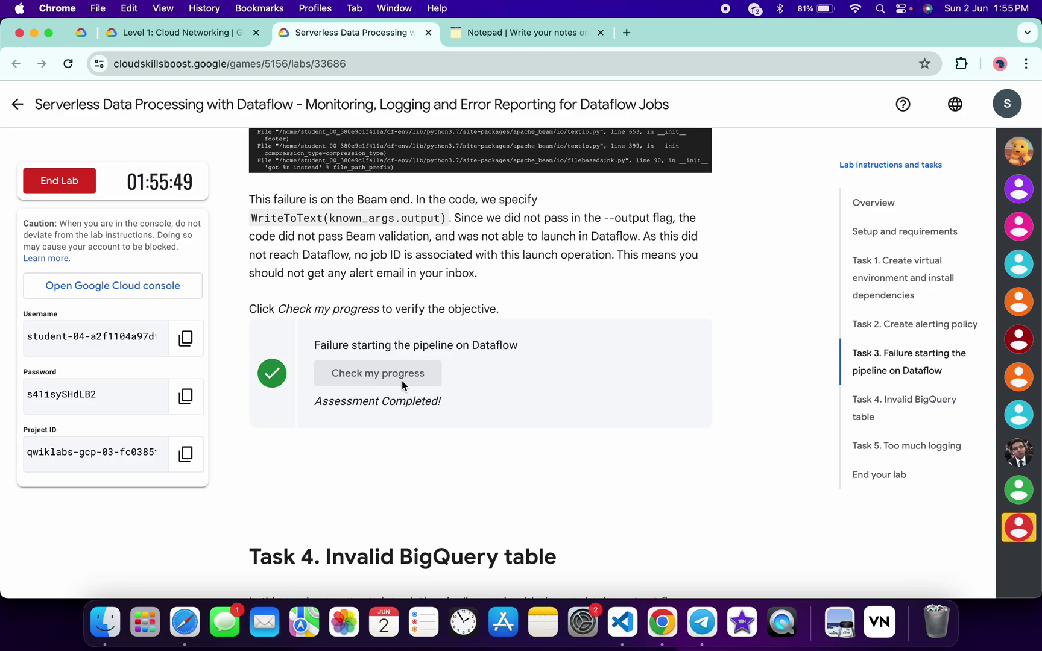
- Check the progress of the "Invalid BigQuery table" objective in Task 4
scroll(401, 380, down, 8)
scroll(402, 384, down, 20)
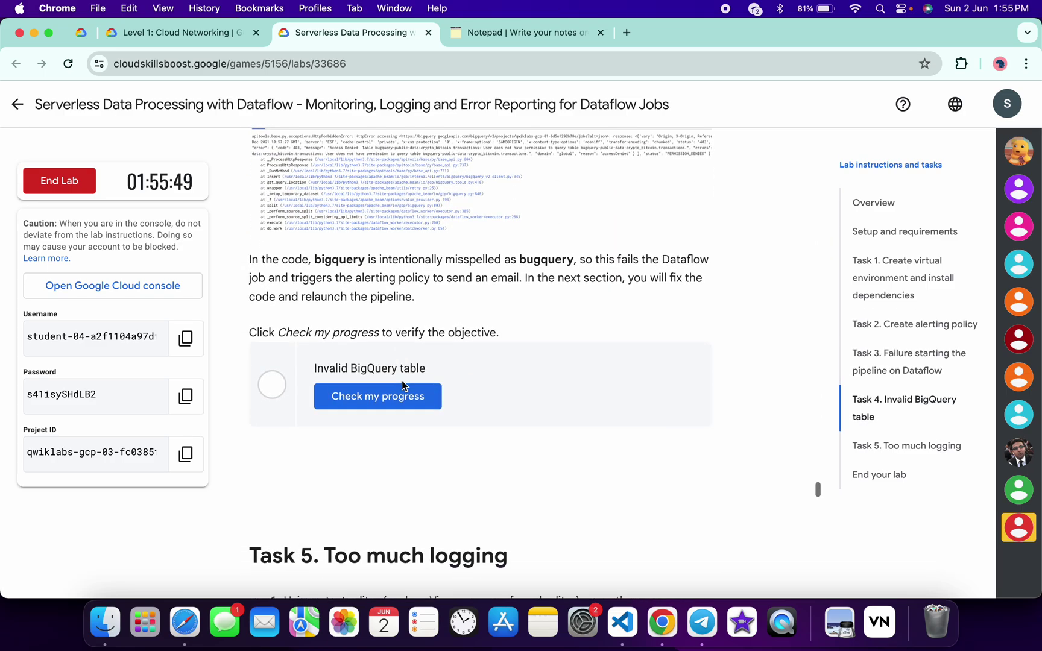
click(373, 398)
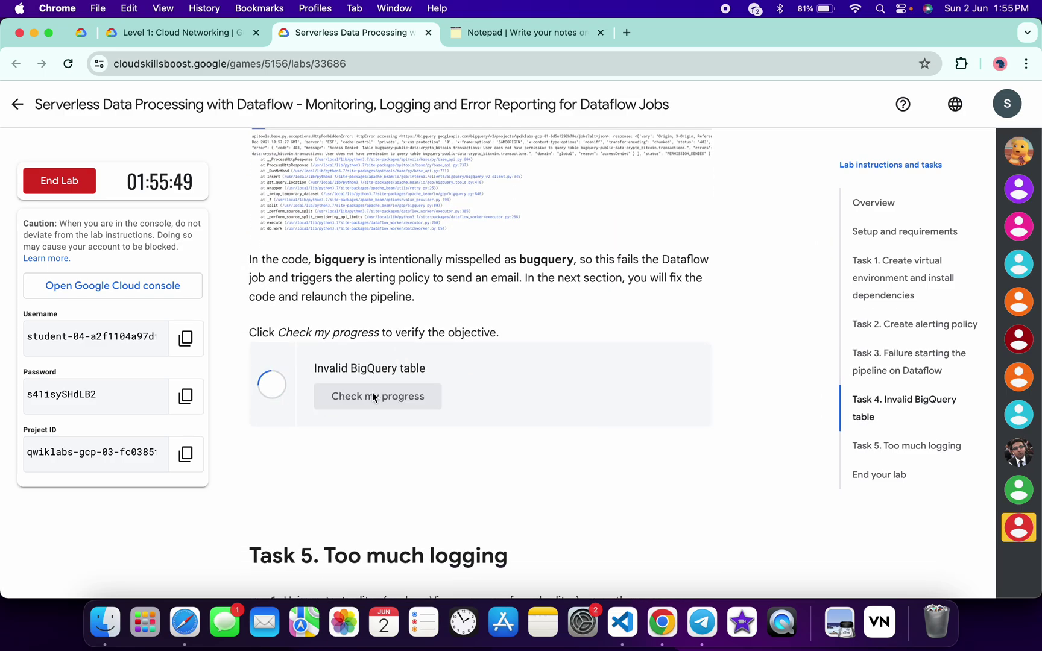
click(356, 396)
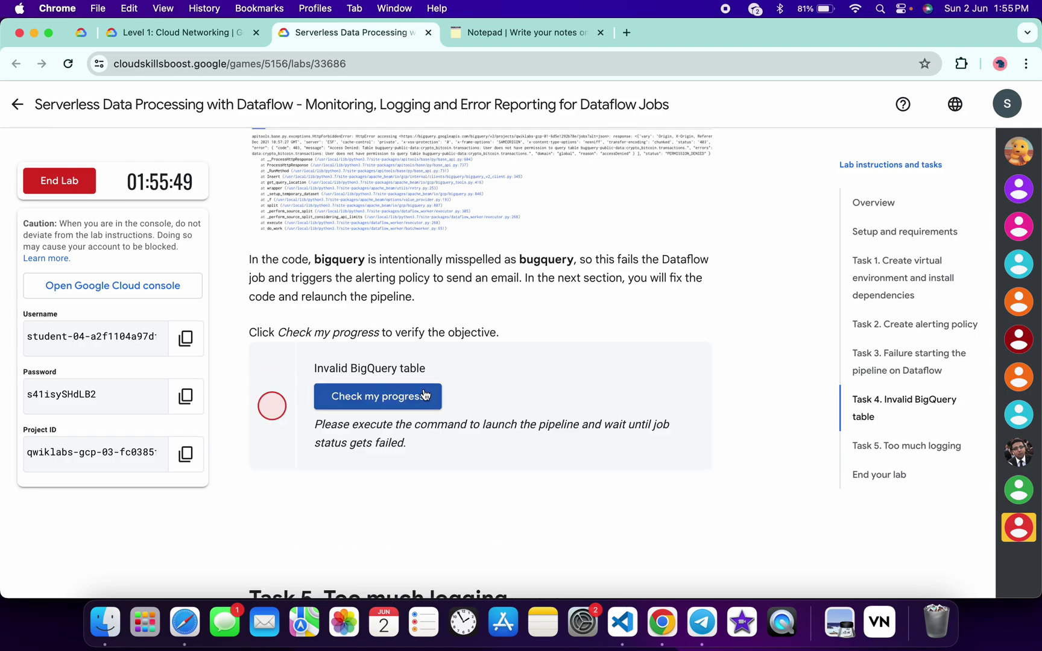
- Check the progress of the "Too much logging" objective in Task 5 and review that task's pipeline instructions
scroll(424, 395, down, 20)
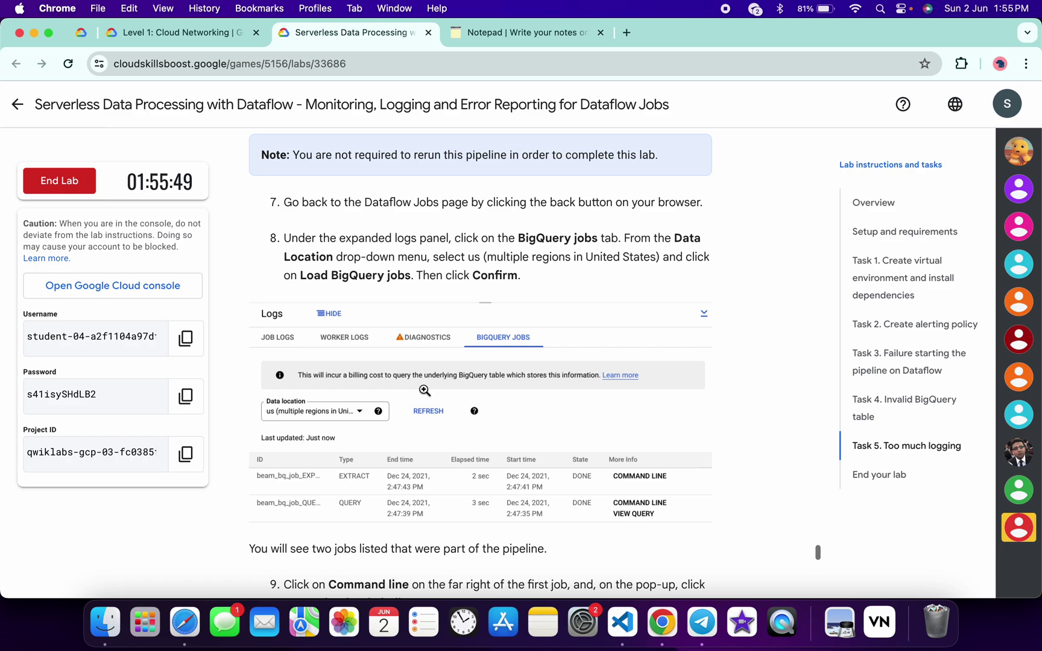
scroll(424, 389, down, 3)
click(378, 415)
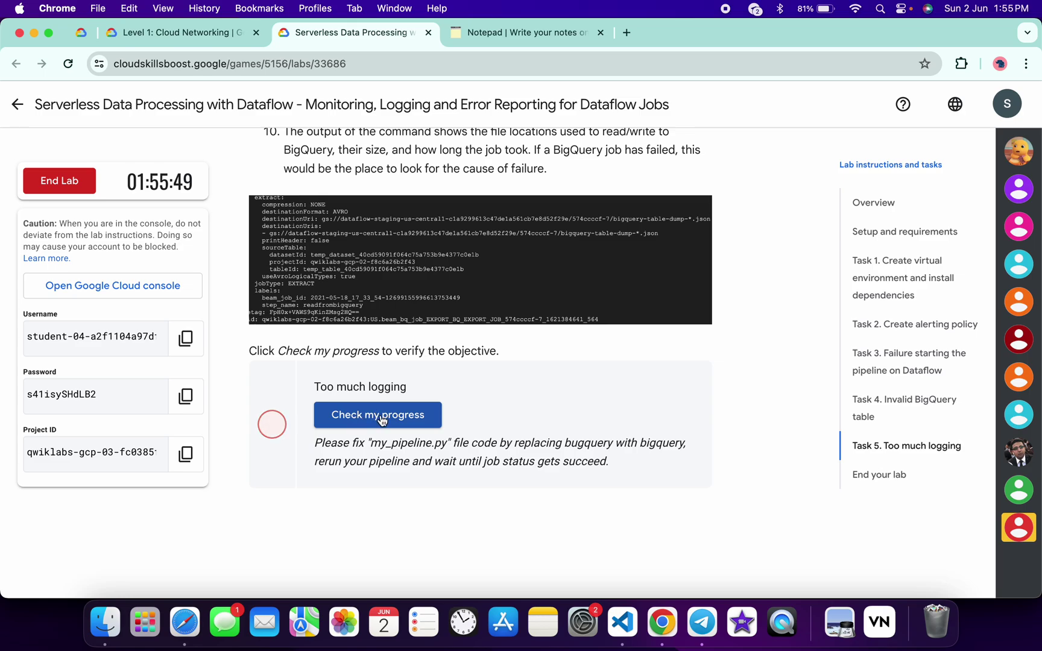
scroll(380, 420, up, 10)
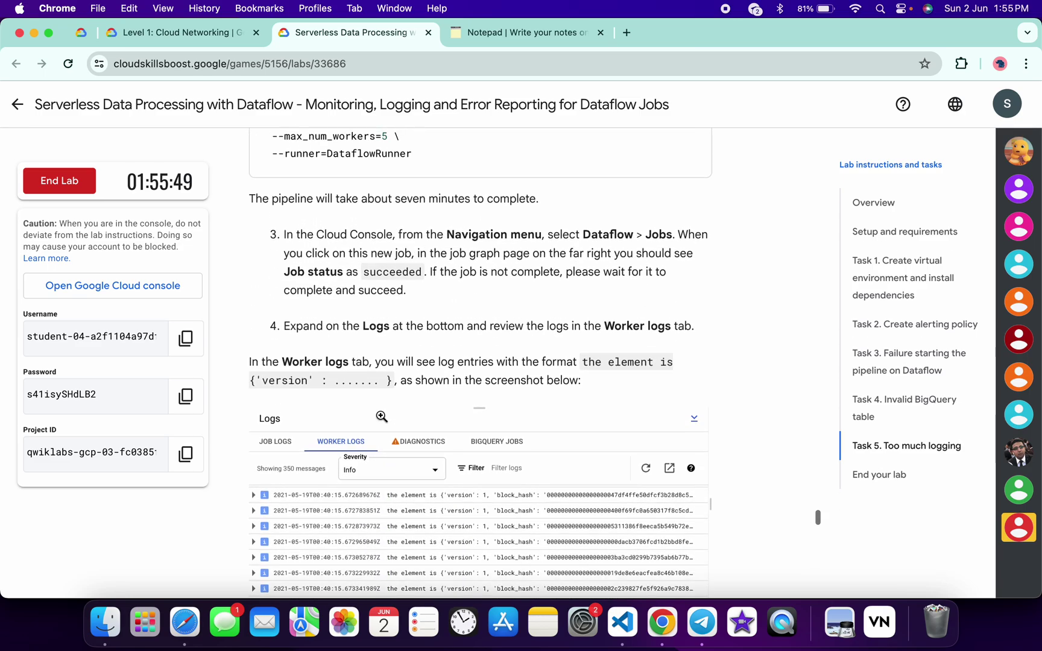
- Return to the Google Cloud console, search for "dataflow" and open the Dataflow Jobs page in a new browser tab
key(ctrl+Right)
click(508, 84)
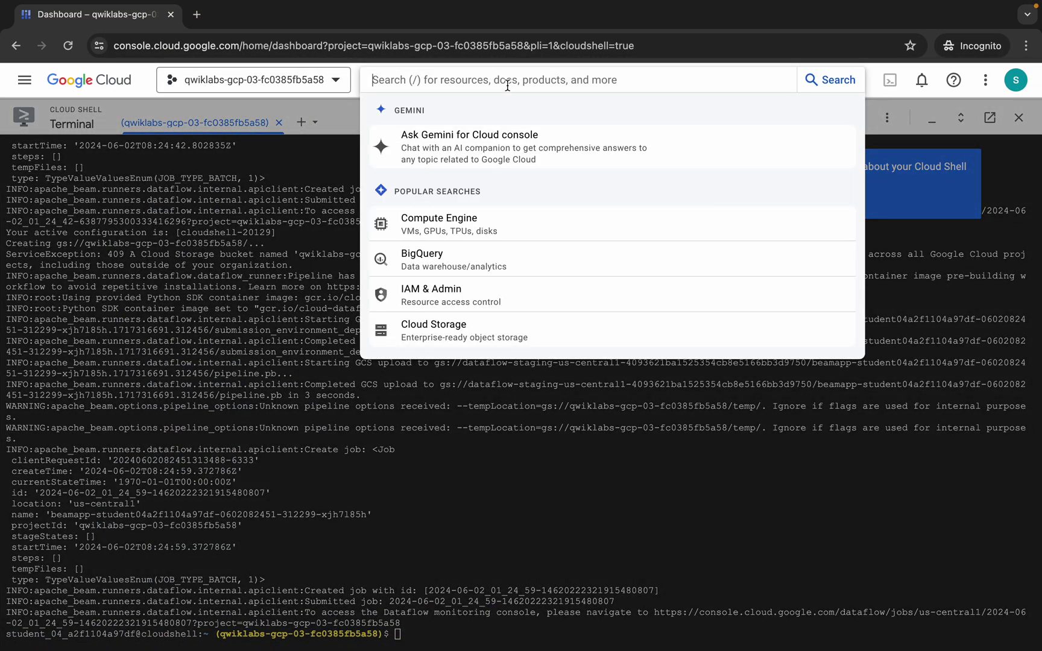
text(dataflow)
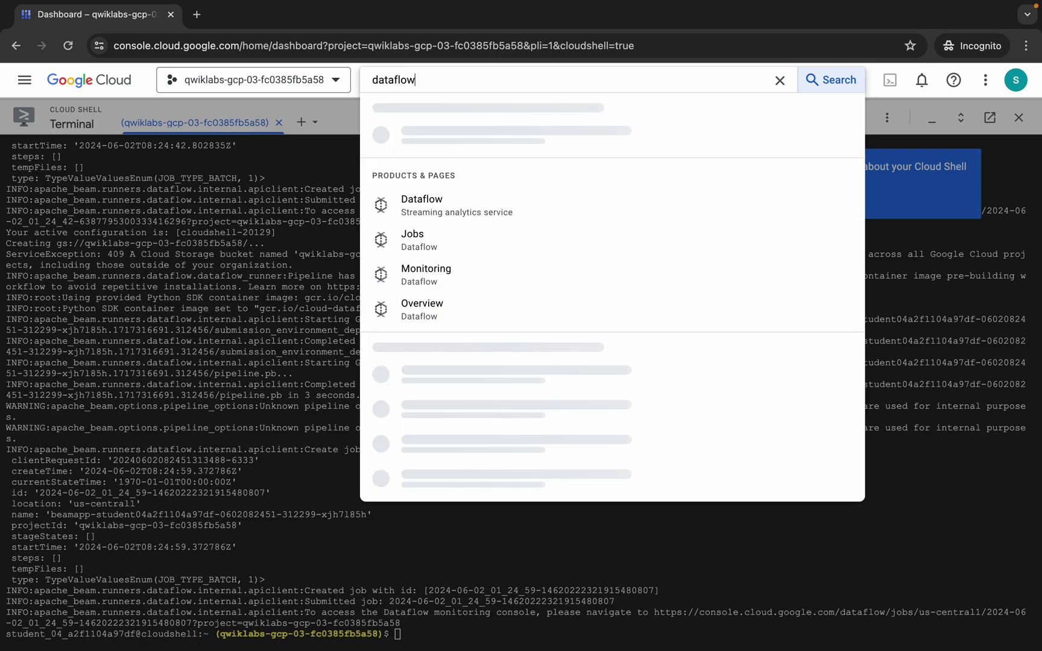
middle_click(431, 179)
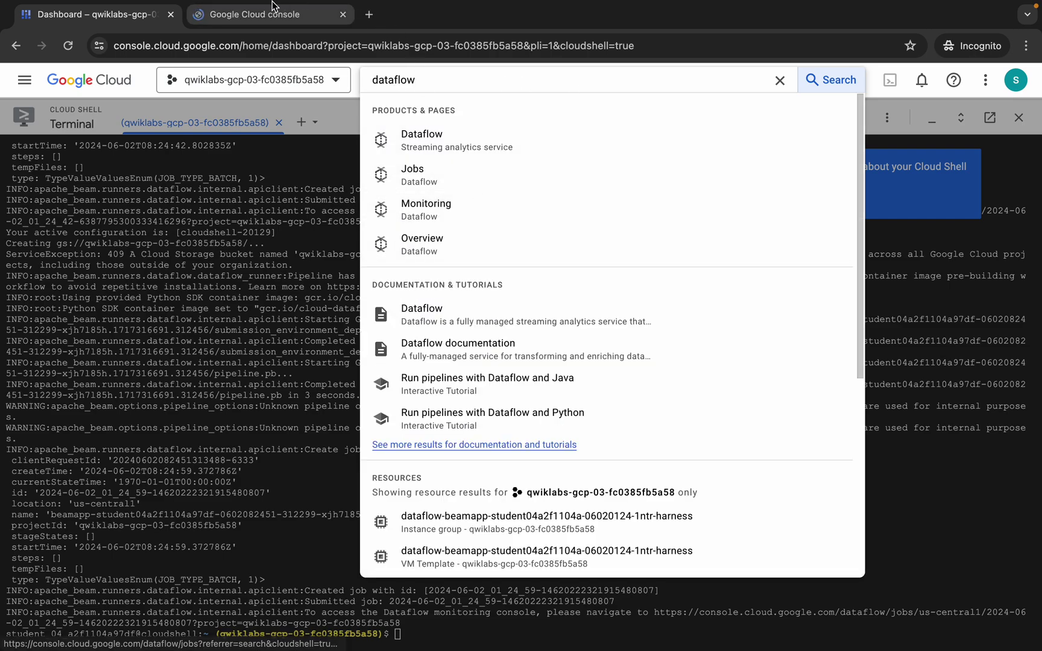
click(239, 12)
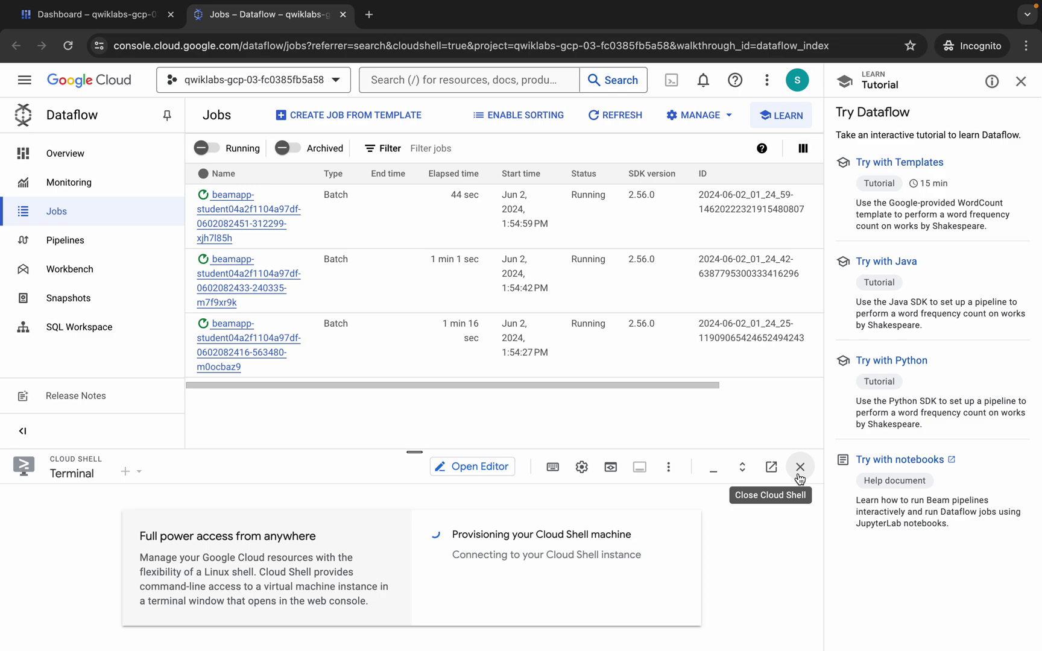
- Close Cloud Shell and leave the Dataflow tutorial to clear space for the jobs list
click(800, 468)
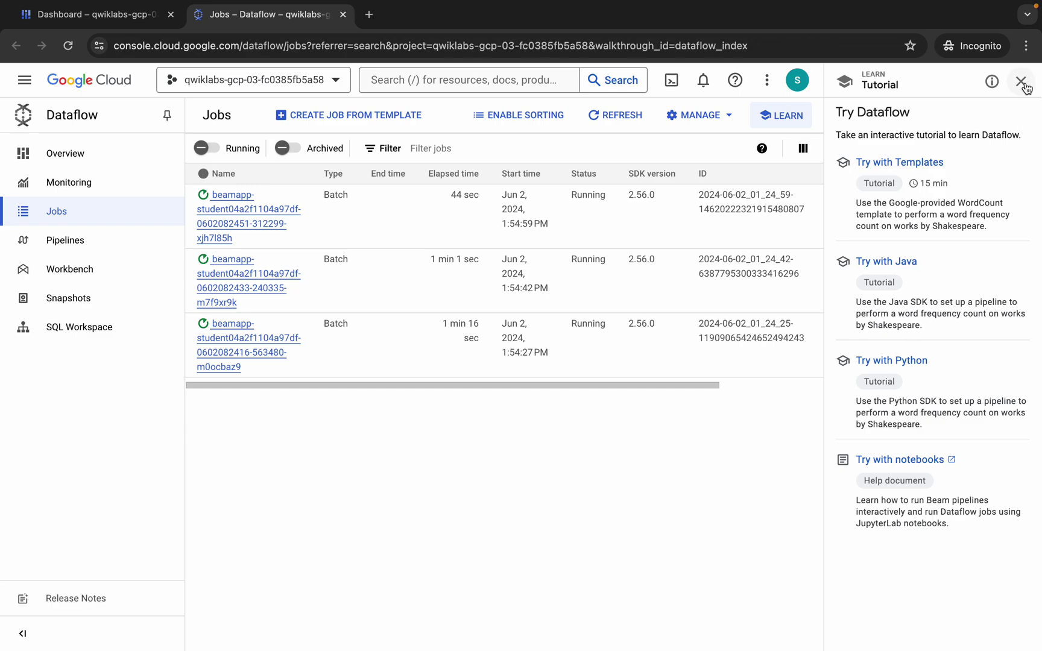
click(1021, 81)
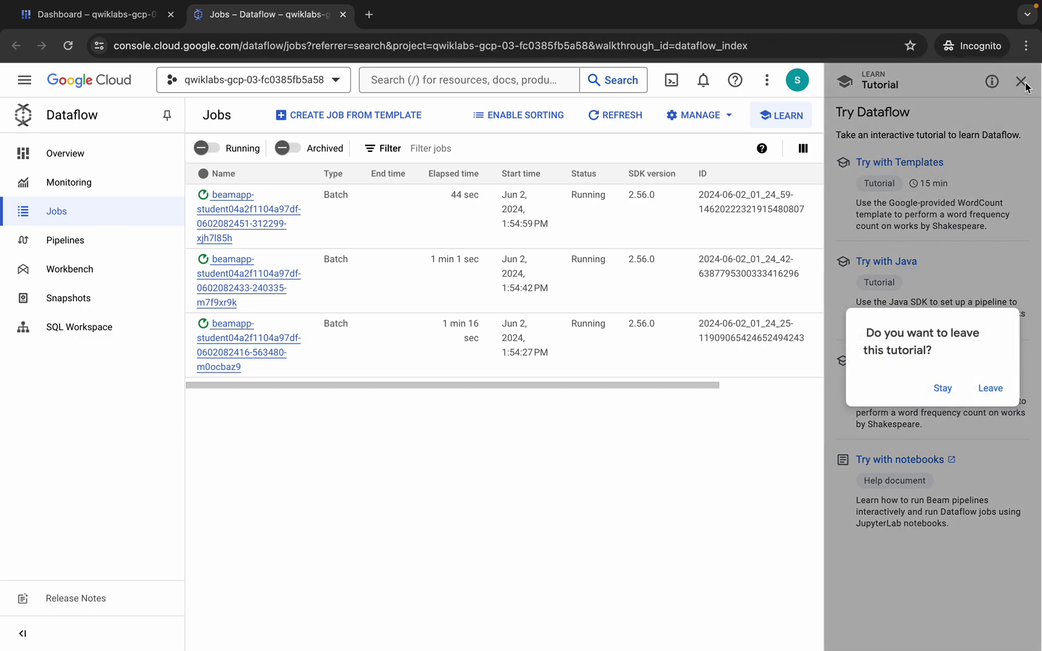
click(989, 389)
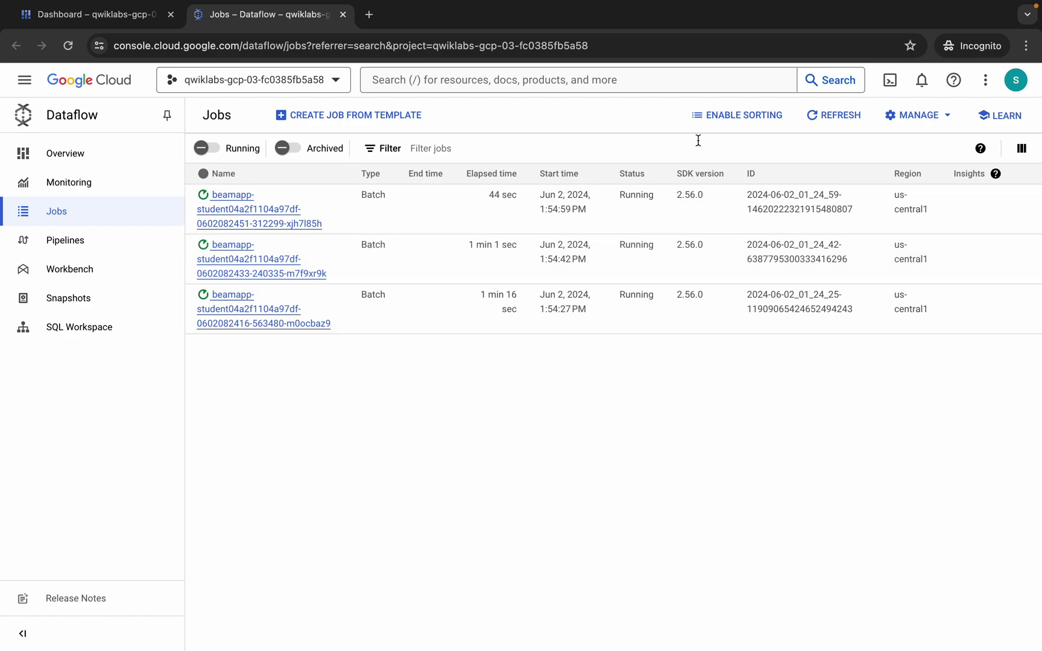
- Refresh the Dataflow jobs list repeatedly until the most recently started job finishes running
click(844, 115)
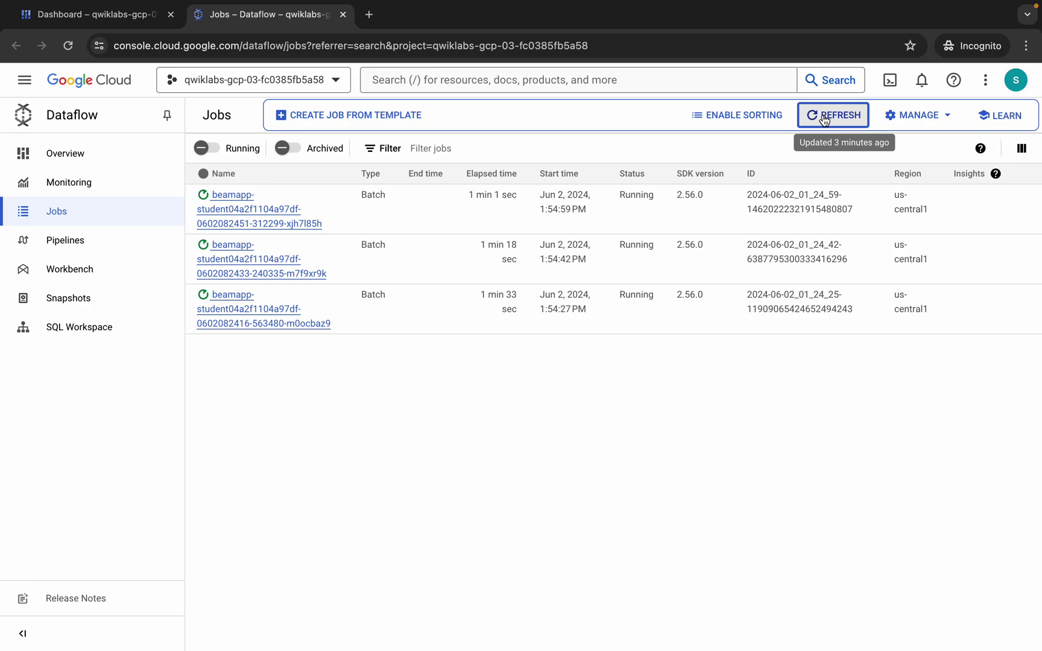
click(824, 120)
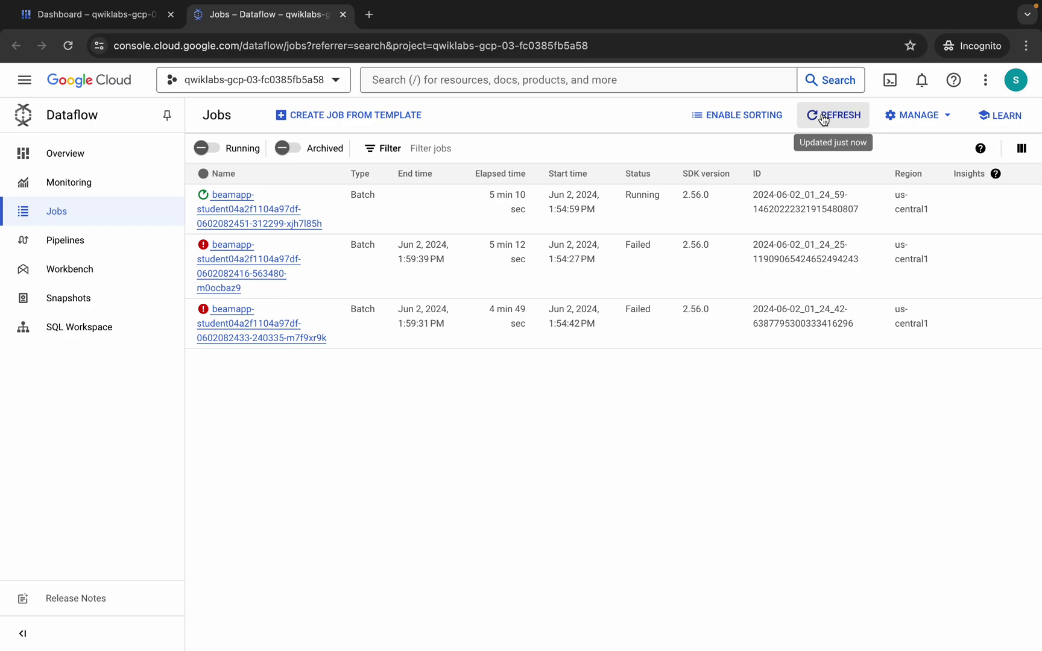
click(824, 120)
click(824, 118)
click(824, 118)
click(823, 117)
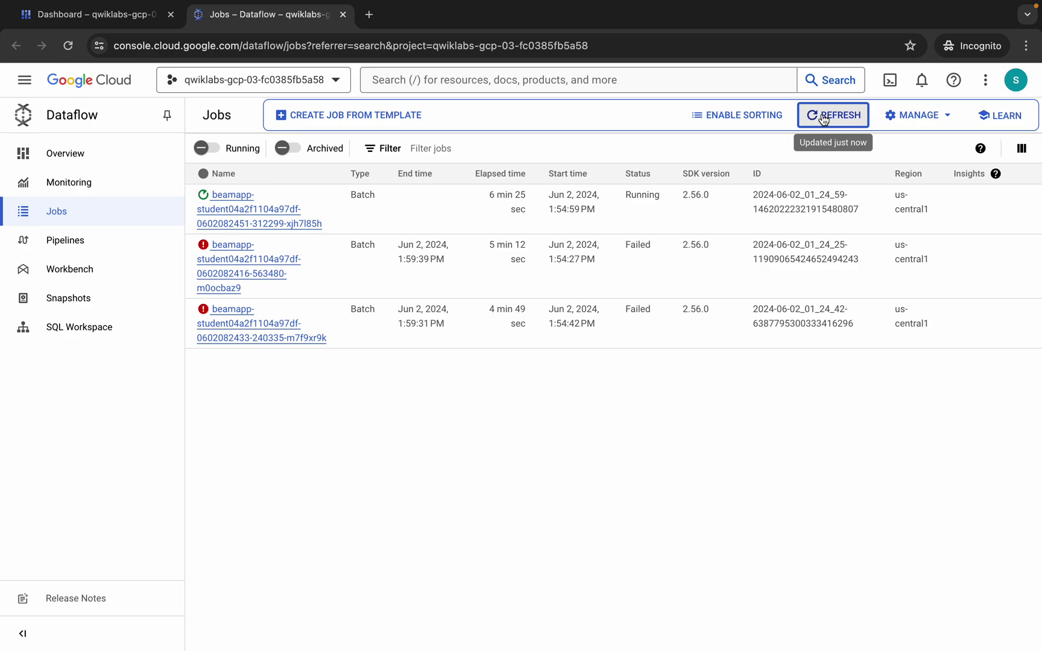
click(824, 117)
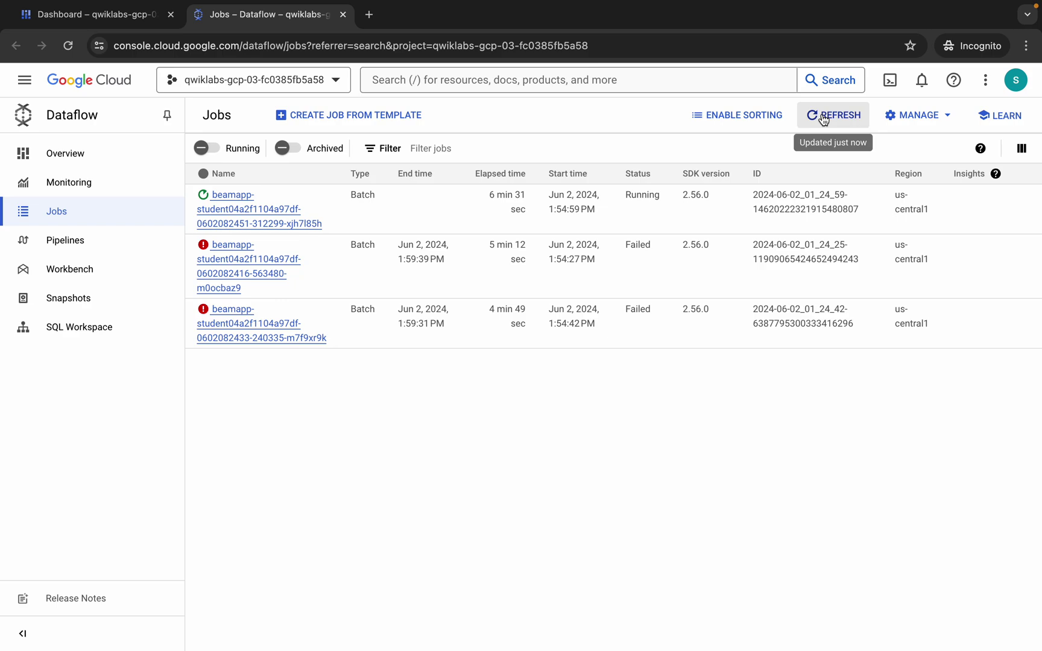
click(824, 119)
click(823, 118)
click(823, 118)
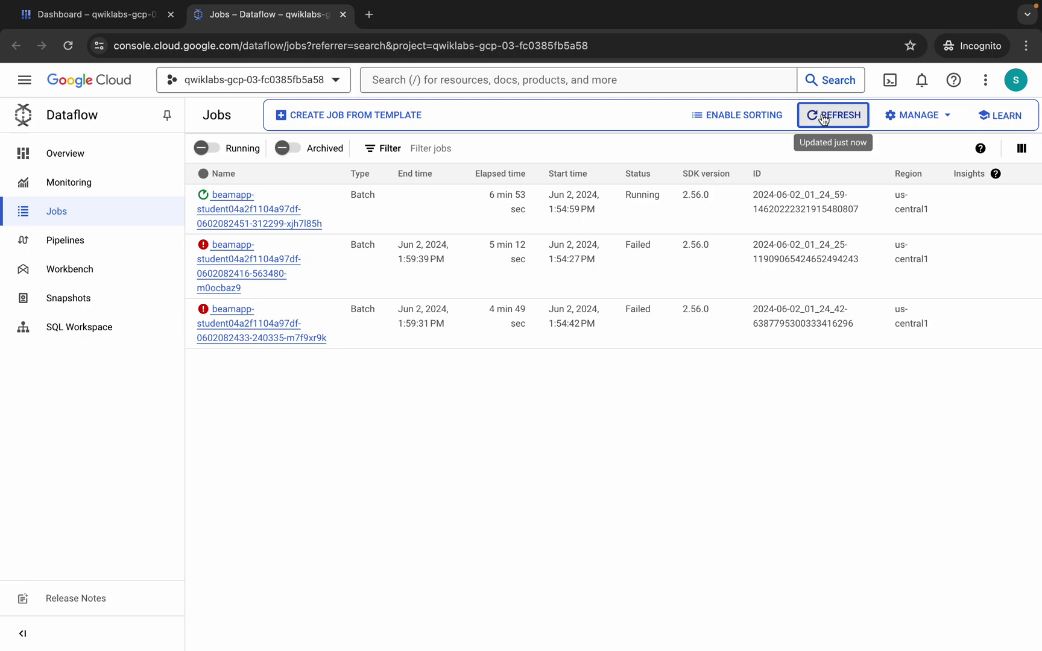
click(824, 118)
click(824, 119)
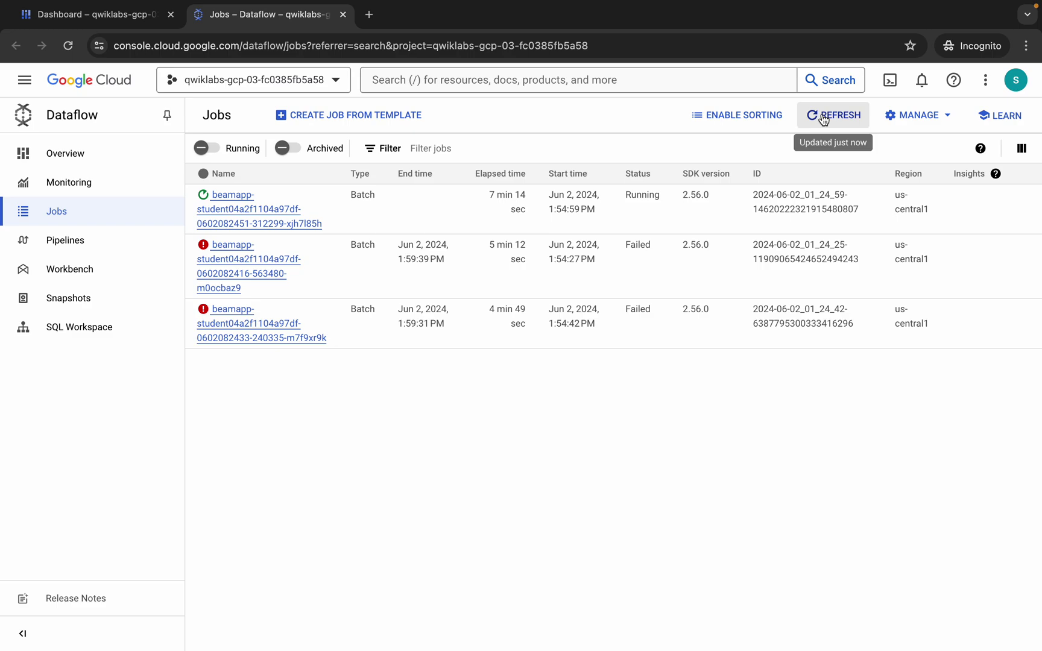
click(824, 119)
click(823, 120)
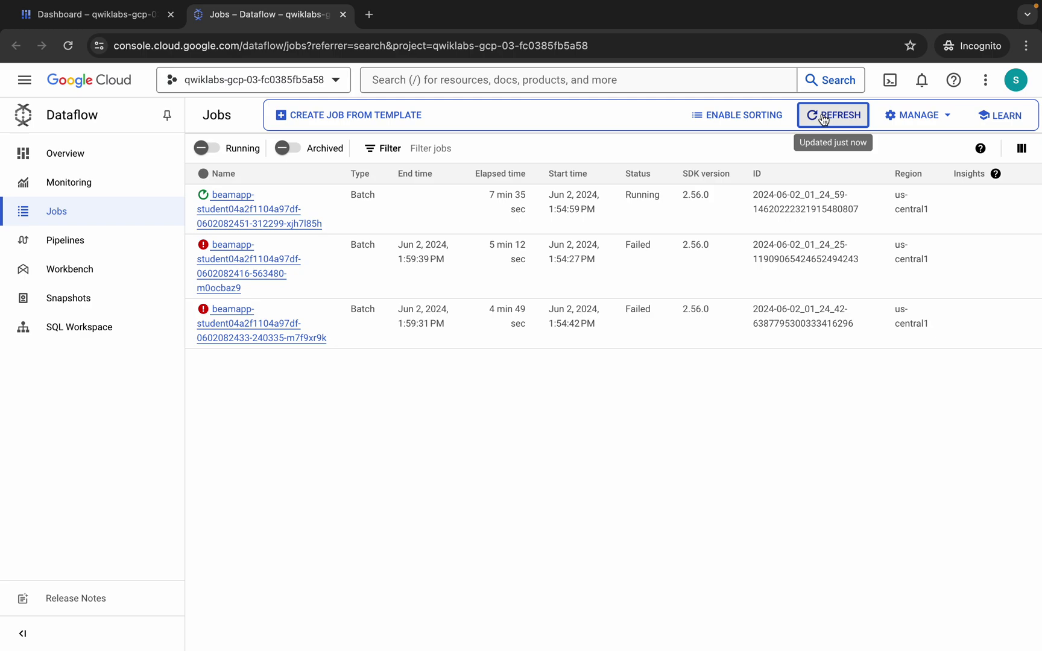
click(824, 116)
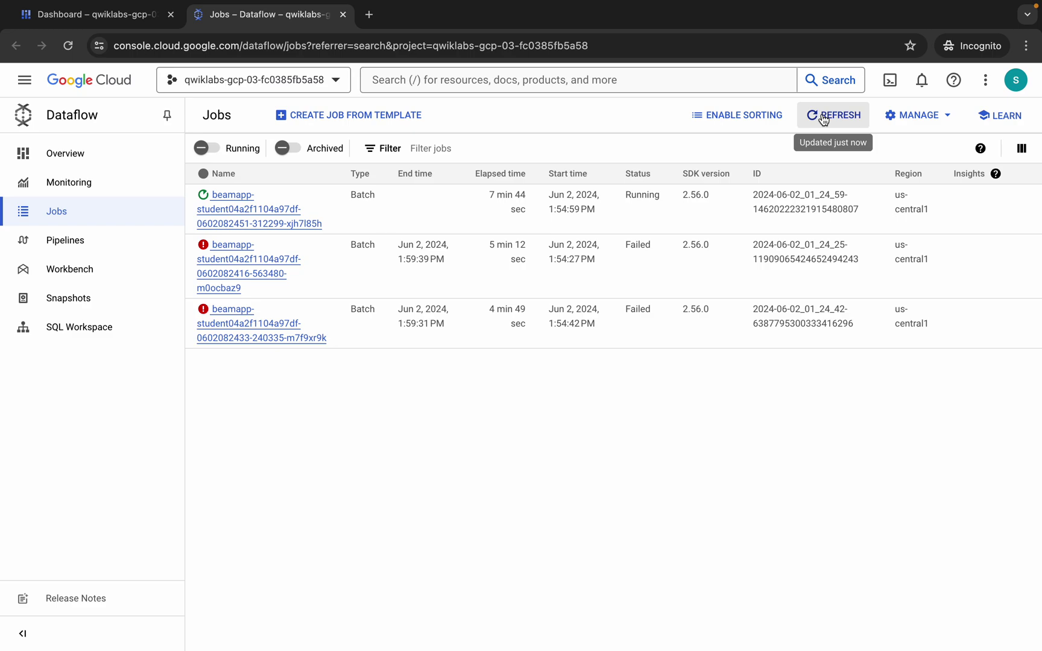
click(824, 119)
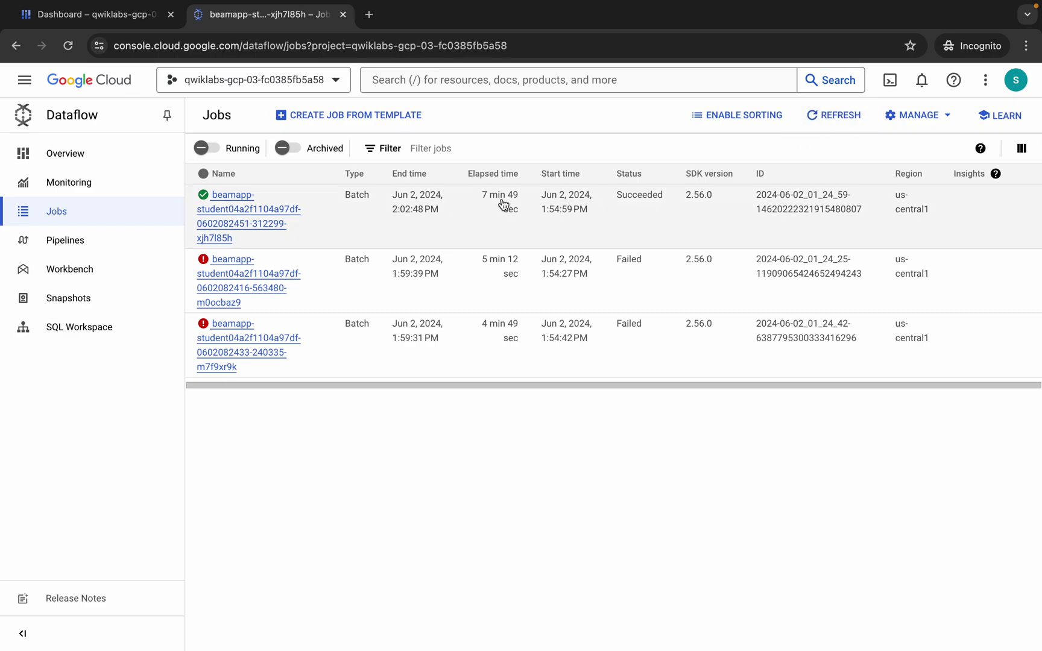
- Open the most recently started Dataflow job and show the BigQuery jobs section of its logs
click(256, 216)
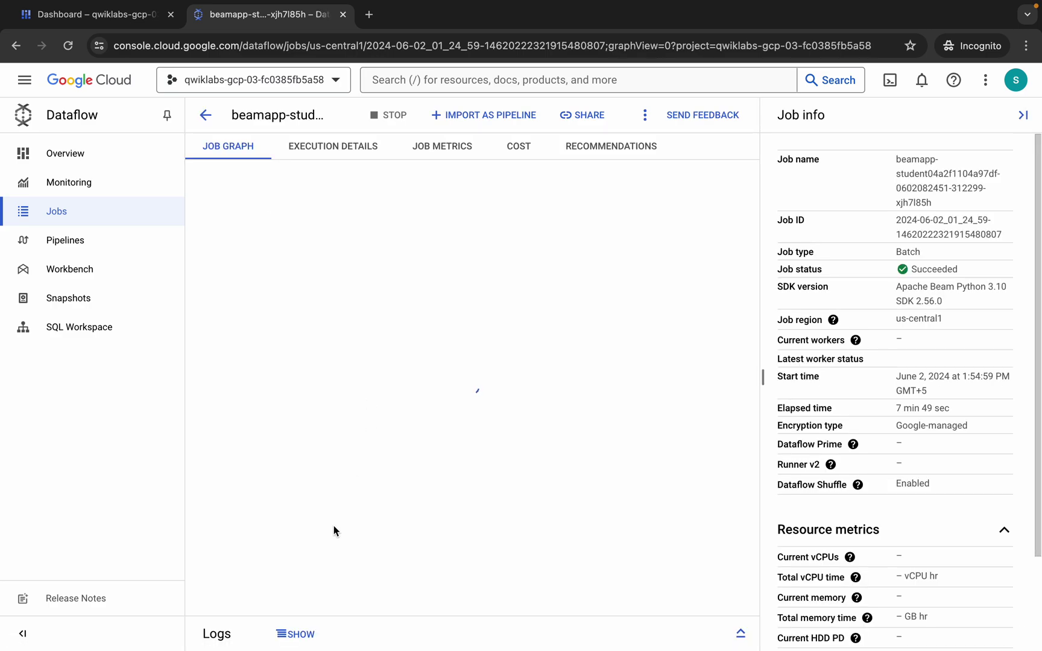
click(295, 634)
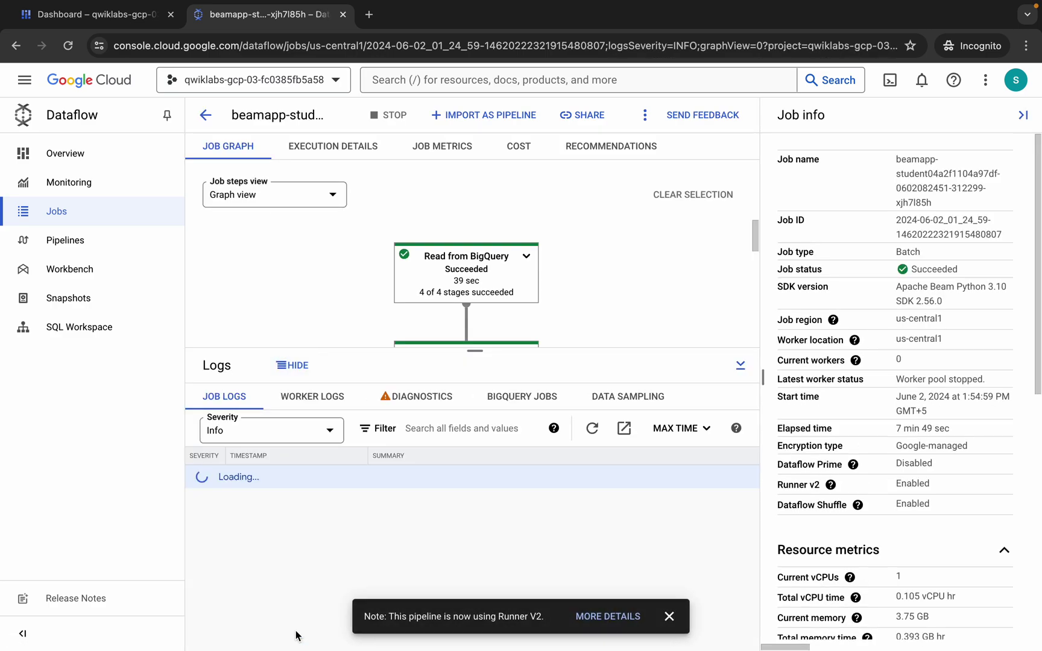
click(509, 401)
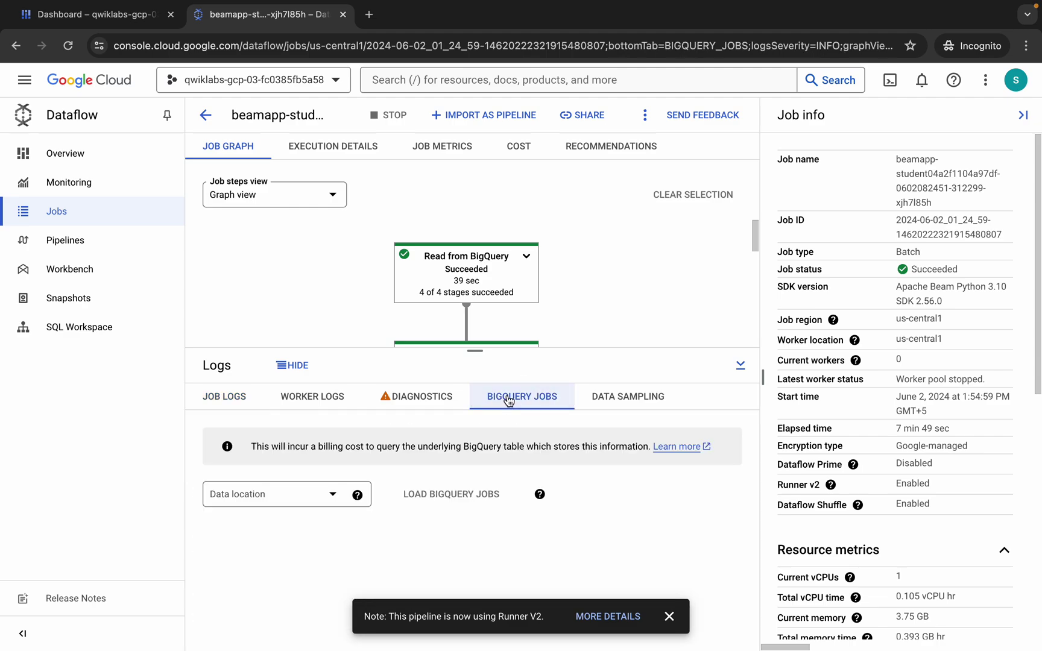
click(257, 495)
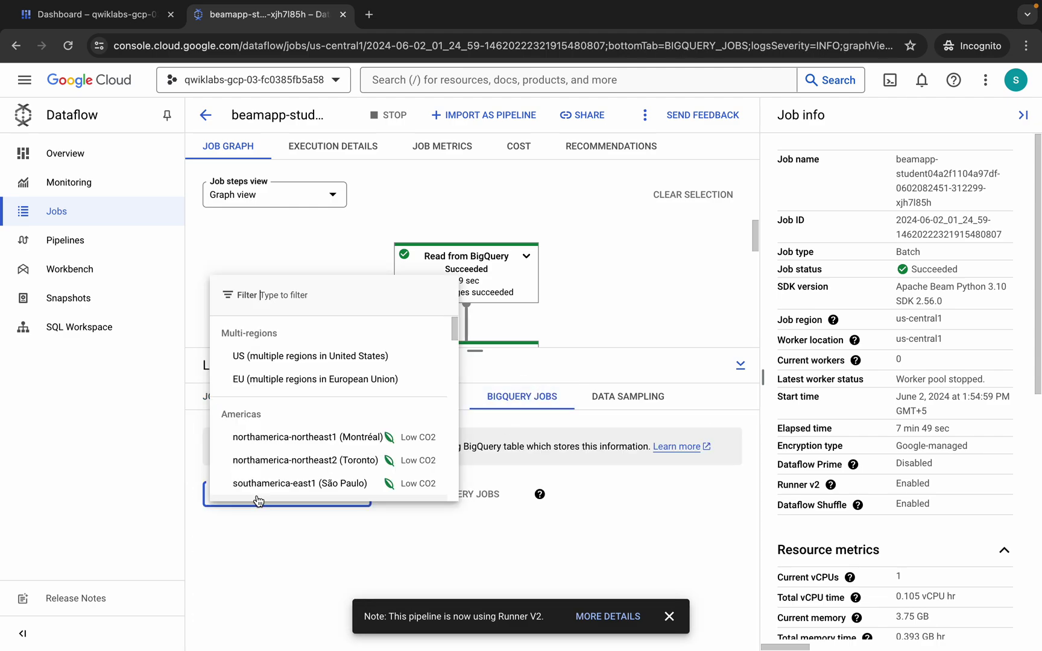
click(252, 358)
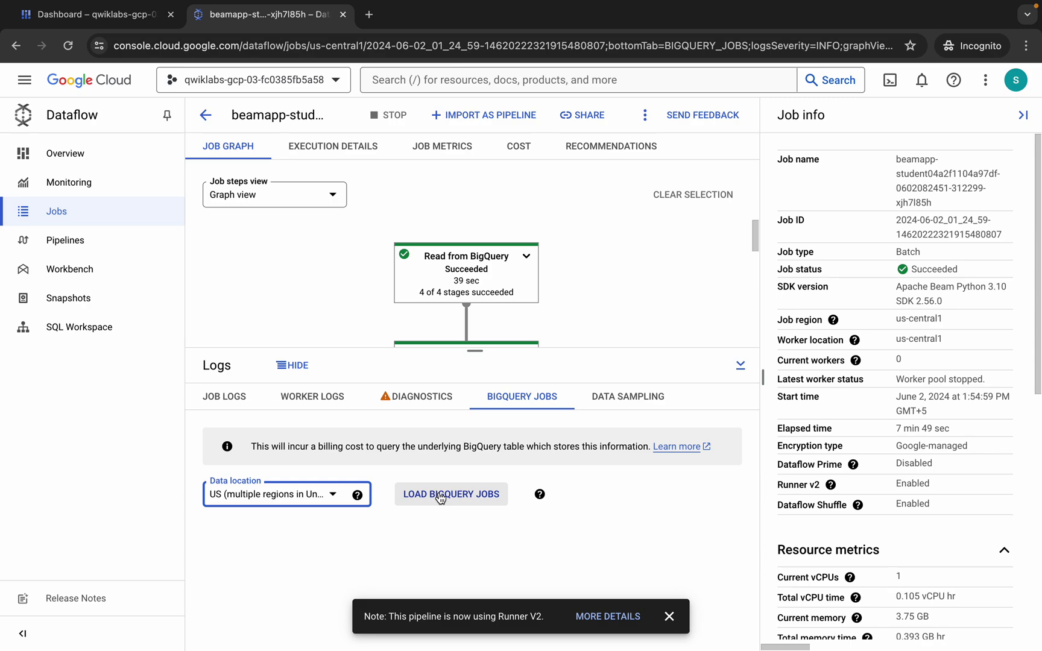
click(262, 495)
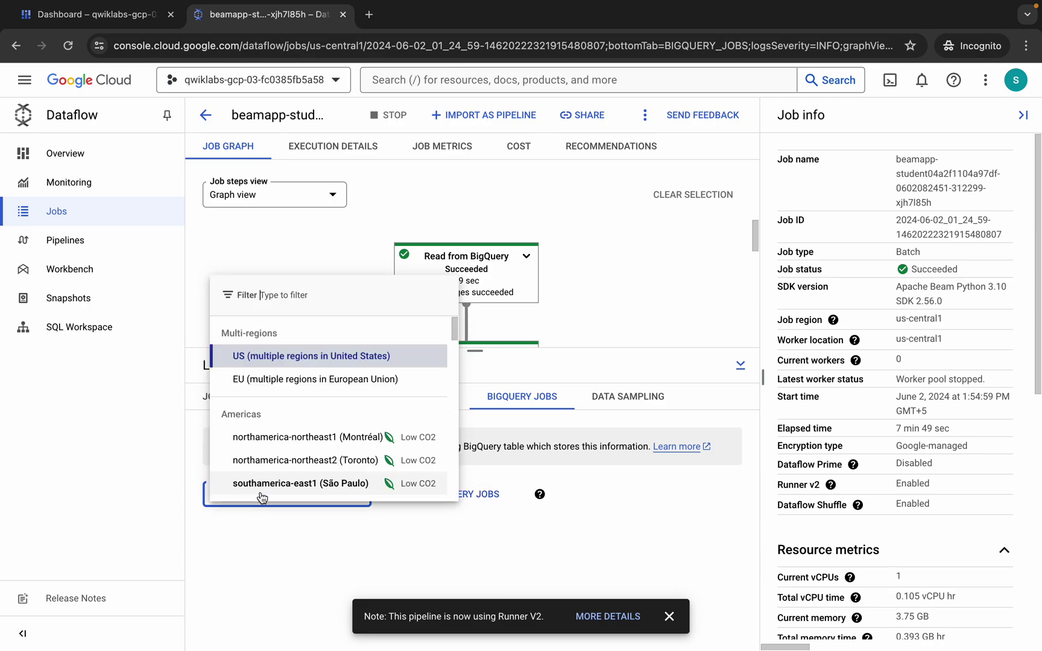
click(253, 380)
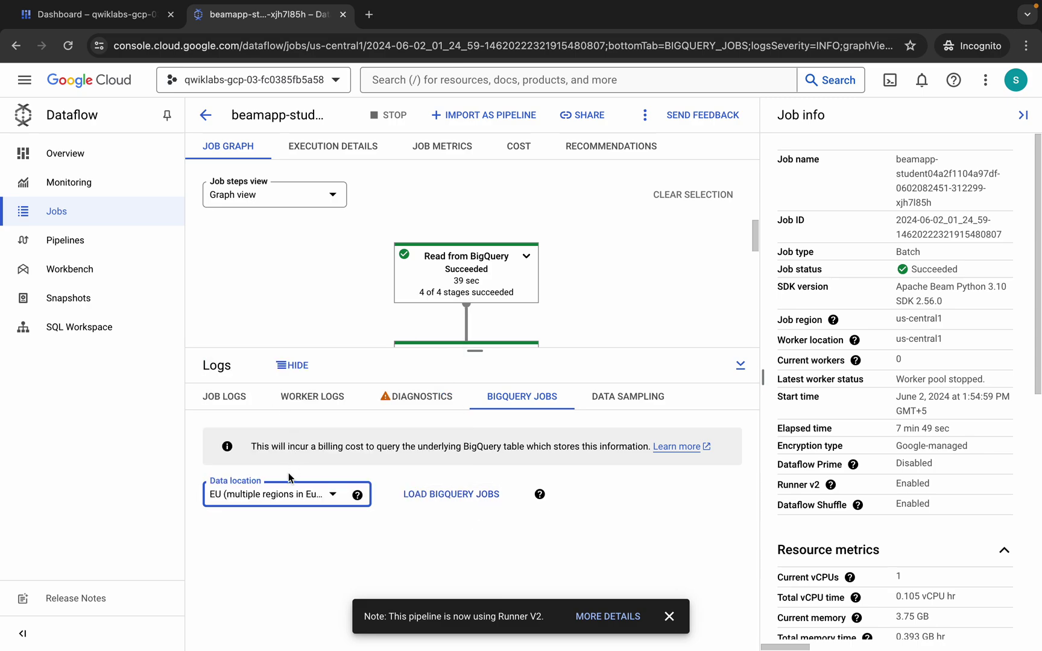
- Load the pipeline job's BigQuery jobs for the data location US (multiple regions in United States), accepting the query's billing cost
click(278, 501)
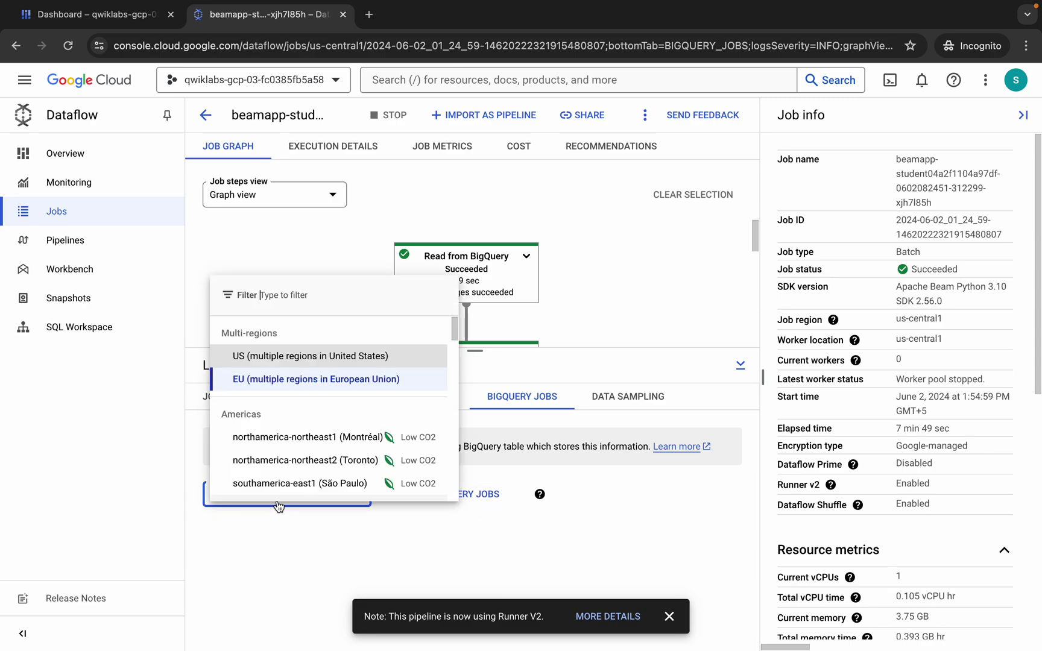
click(273, 358)
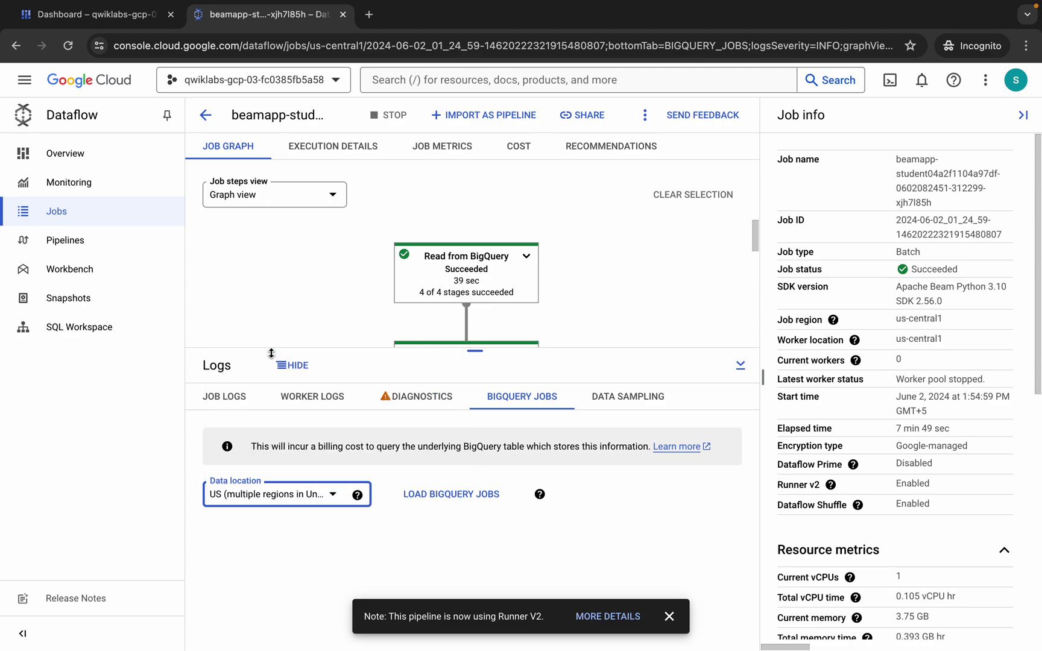
click(447, 498)
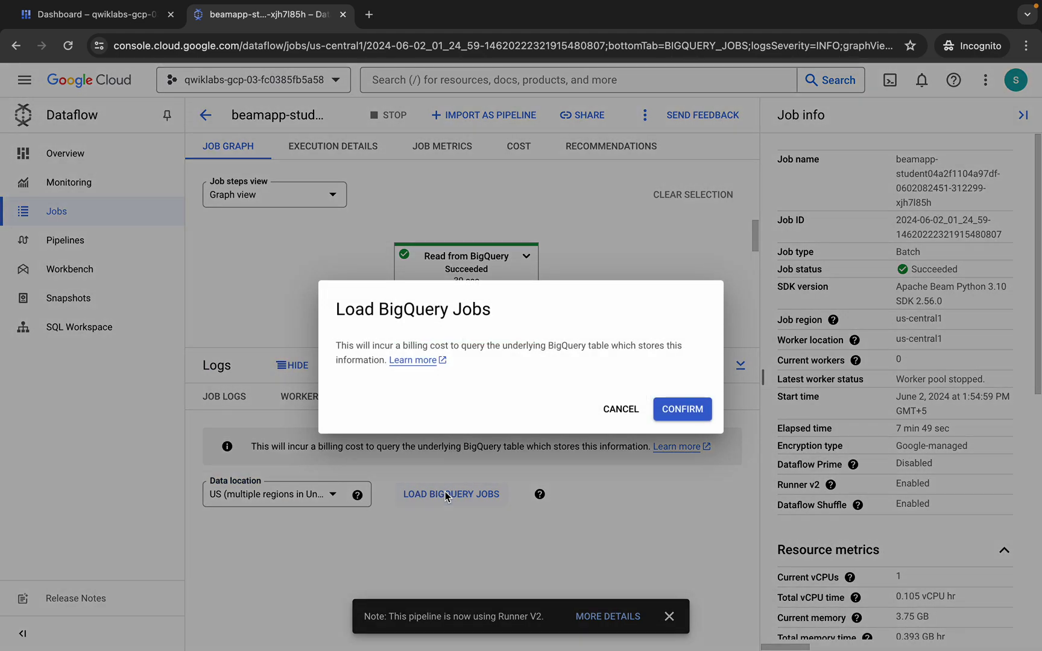
click(679, 407)
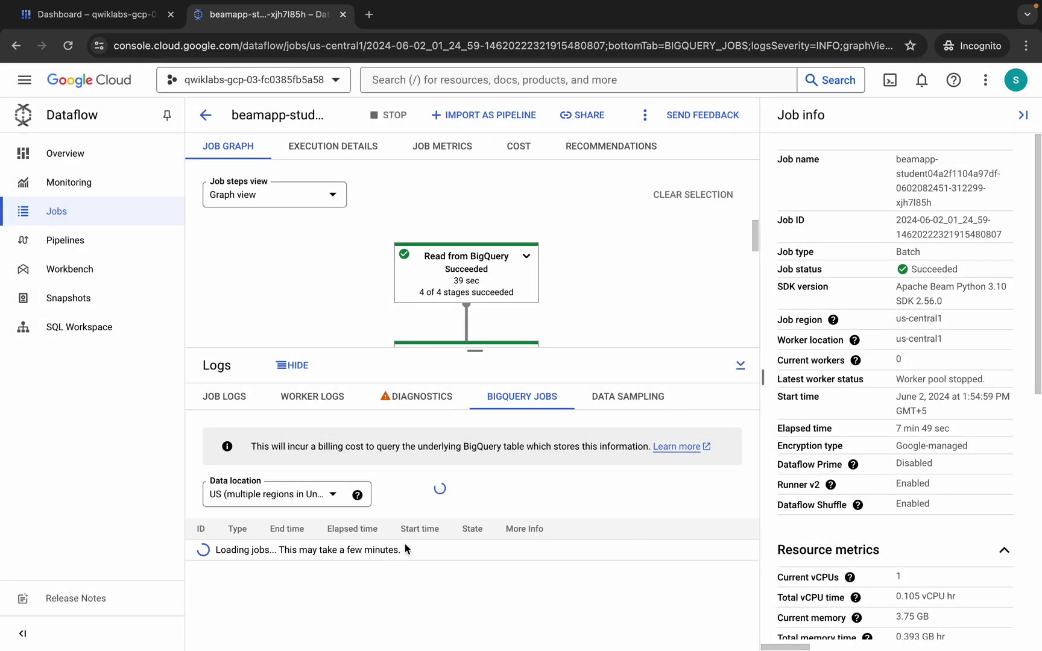
- Switch to the Google Cloud Skills Boost lab page and check the progress of the "Invalid BigQuery table" objective
key(ctrl+Left)
scroll(564, 397, up, 15)
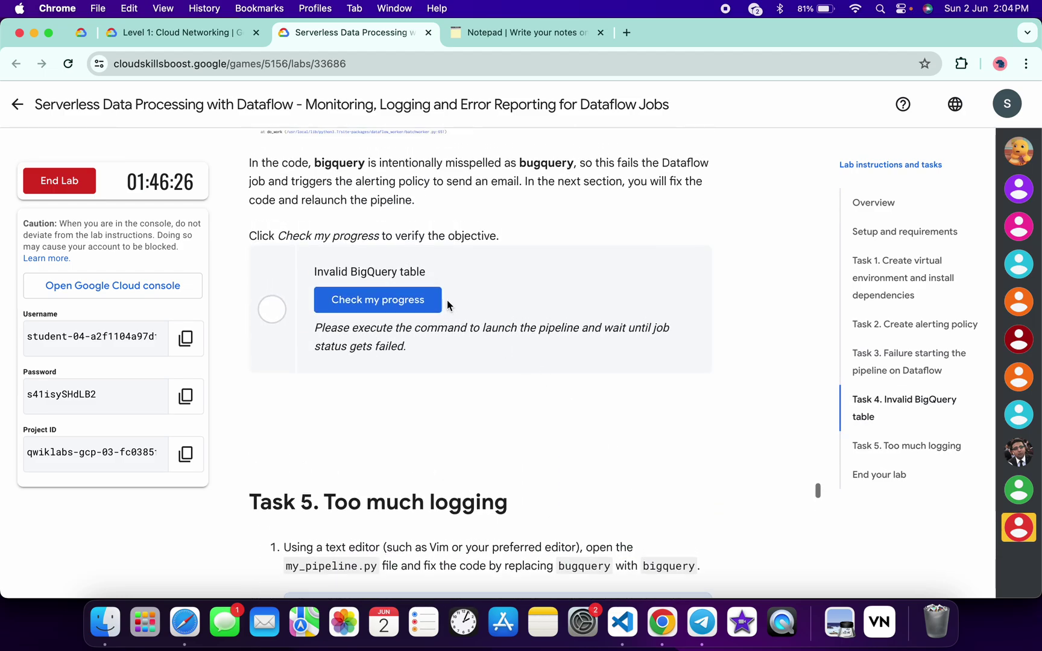
click(407, 300)
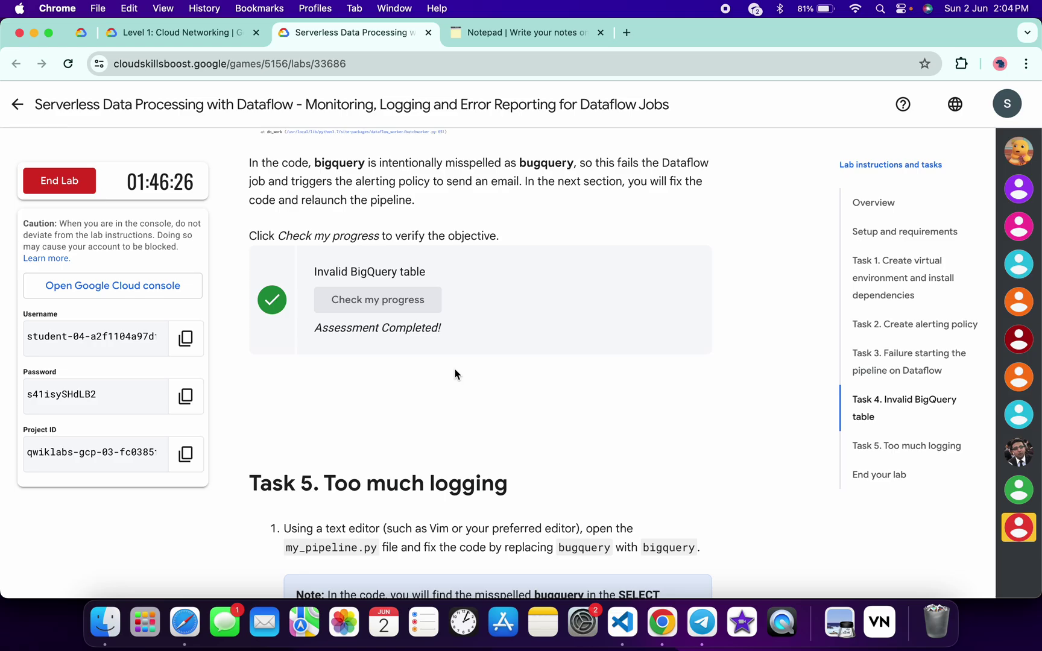
- Look over the loaded BigQuery jobs in the console, and check the progress of the lab's "Too much logging" objective
key(ctrl+Right)
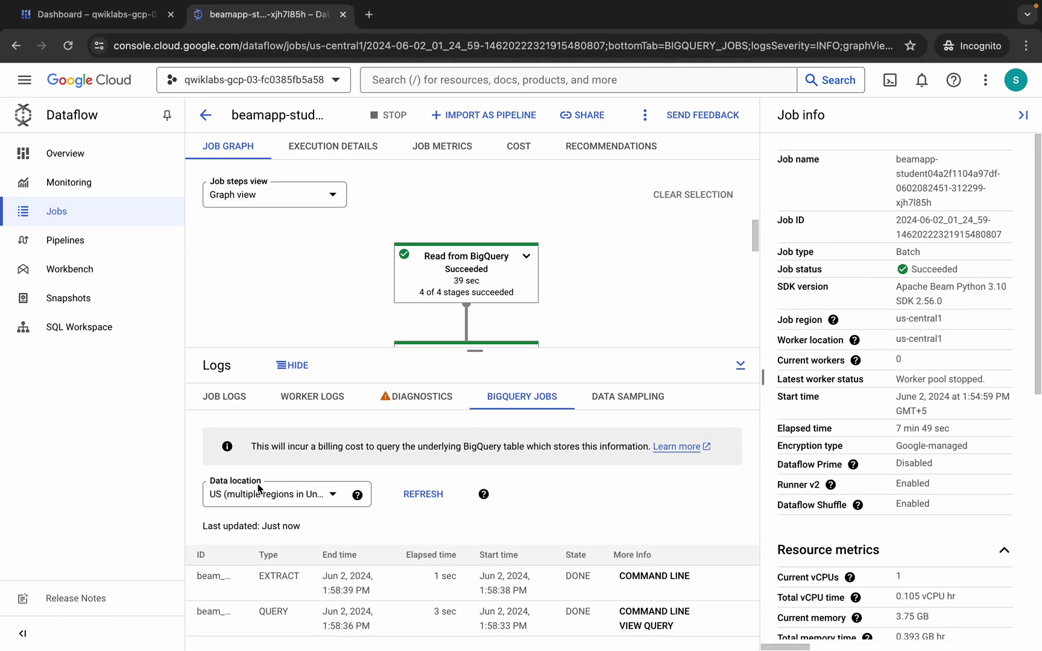
key(ctrl+Left)
scroll(514, 431, down, 15)
scroll(514, 430, up, 5)
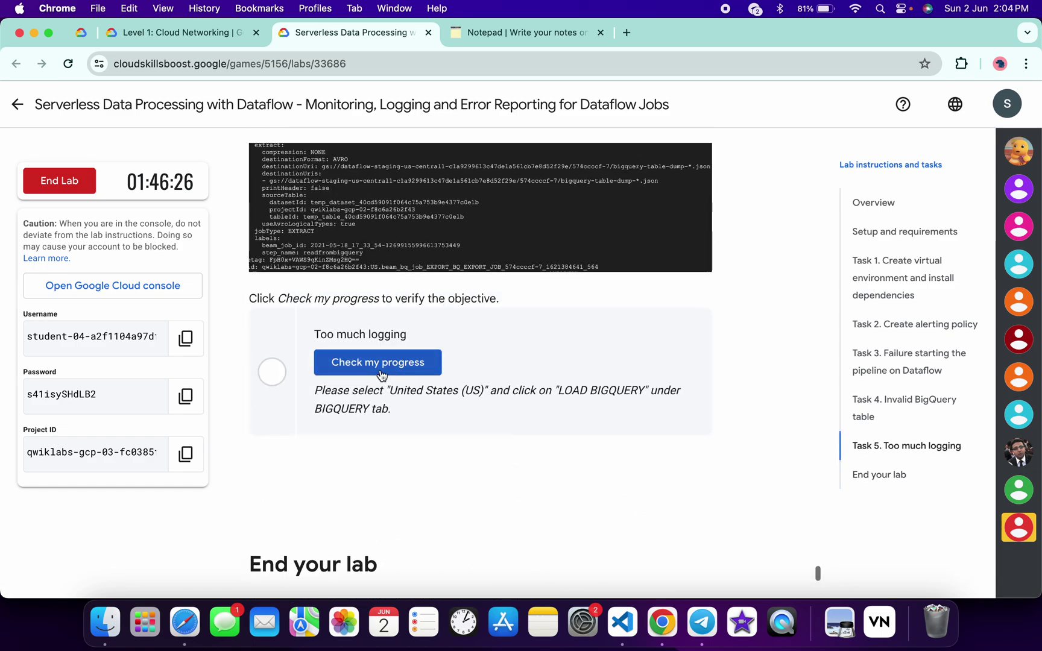
click(363, 362)
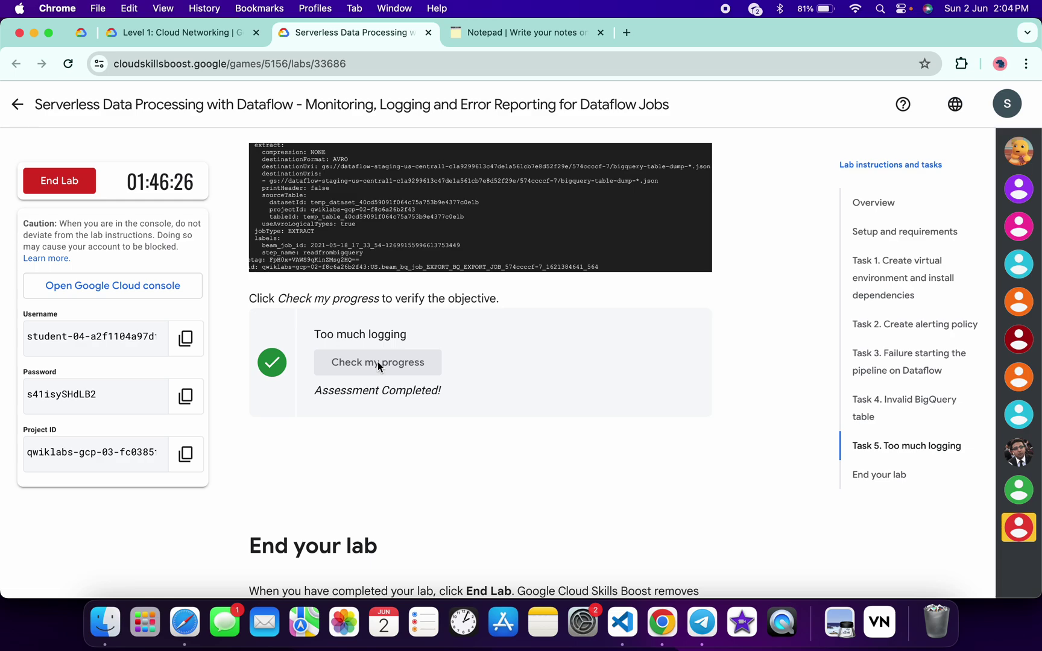
scroll(378, 361, up, 1)
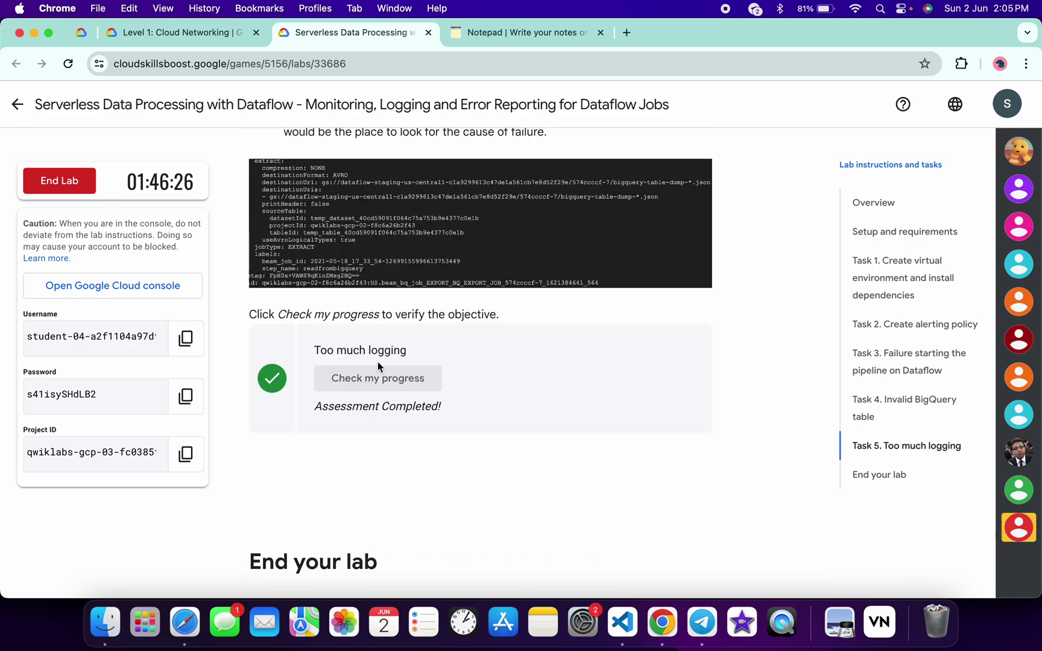
scroll(378, 363, down, 3)
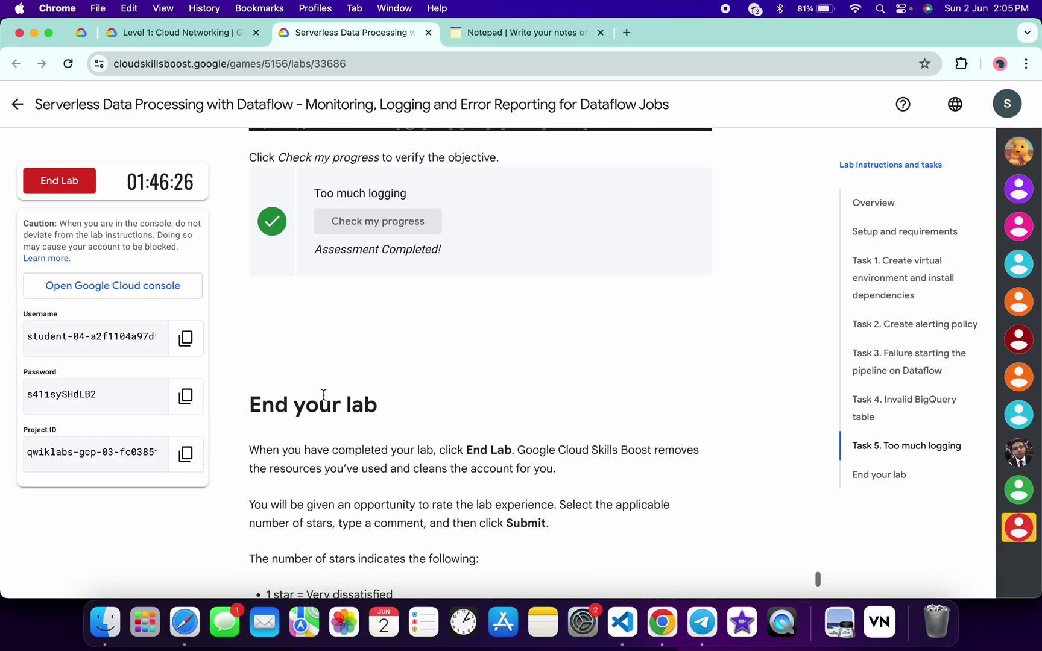
drag(249, 404, 377, 403)
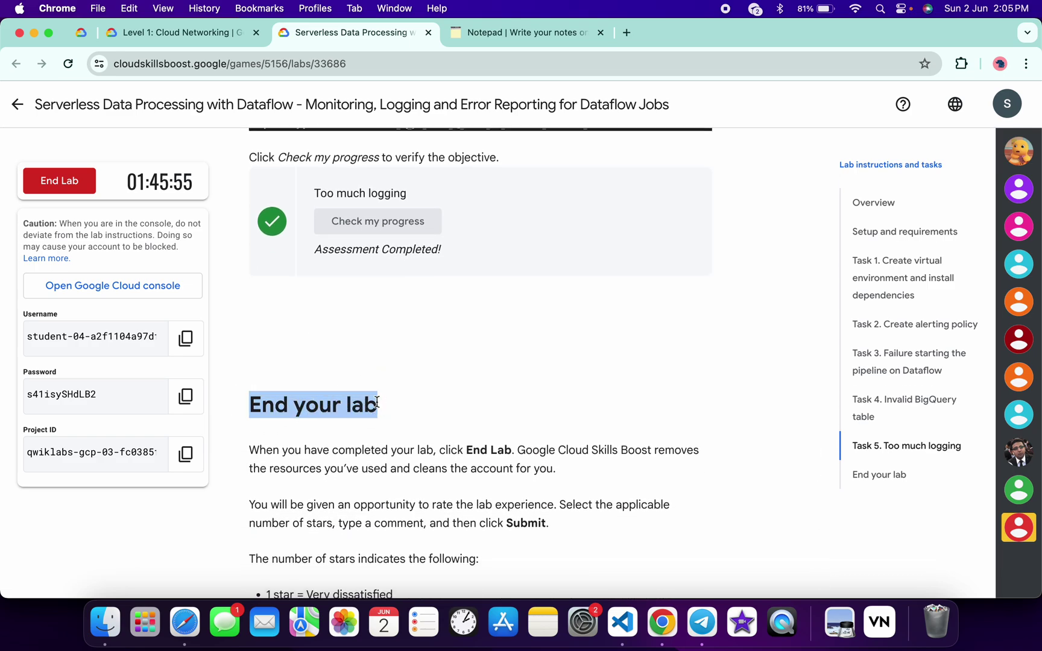